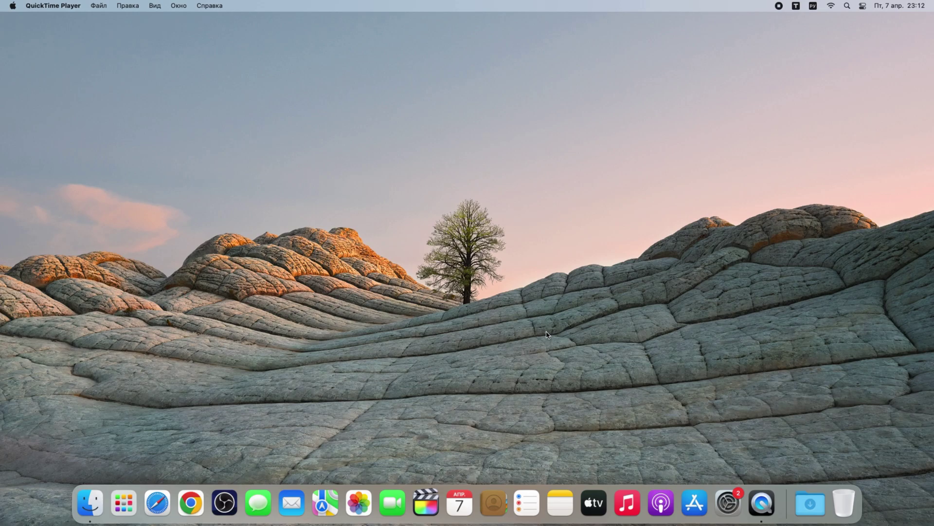
Launch Boot Camp Assistant from the Другие folder in Launchpad
left_click(128, 504)
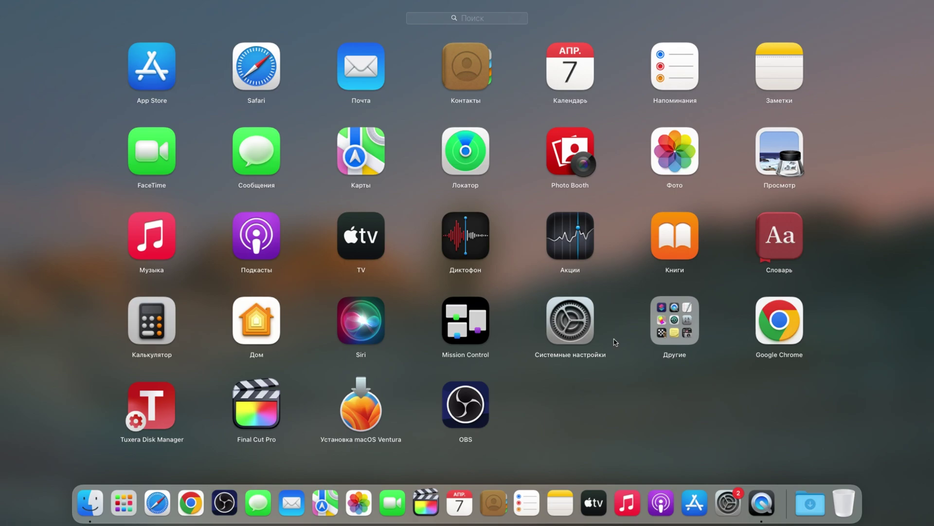
left_click(657, 334)
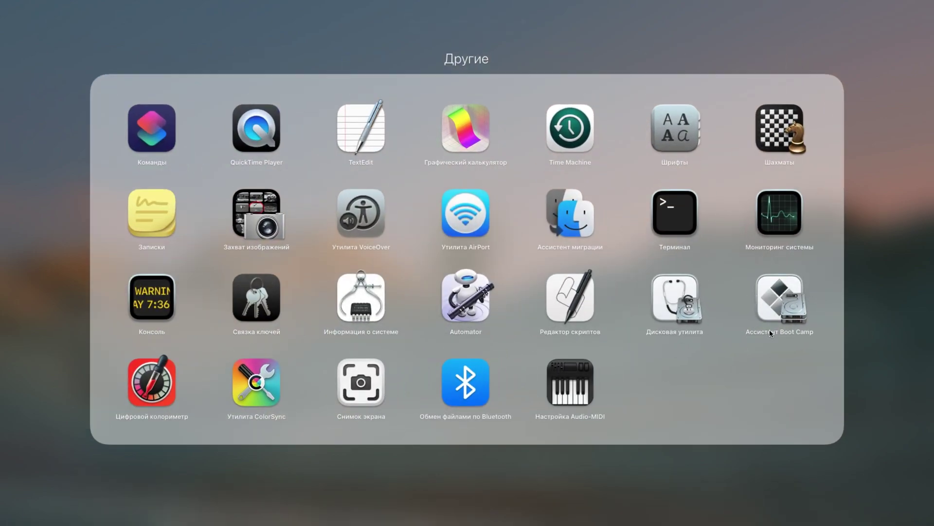
left_click(785, 331)
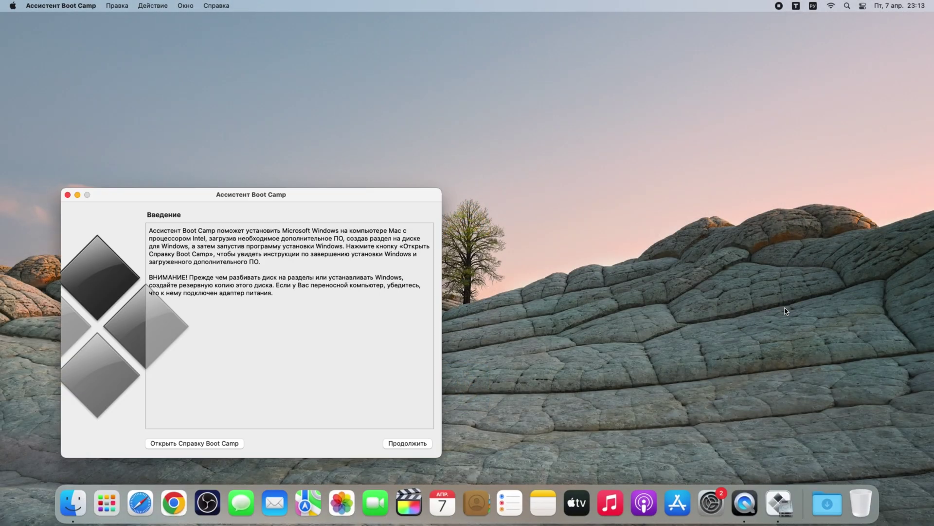
Get past the introduction and secure boot alert, then split the disk 208 GB macOS / 42 GB Windows
left_click_drag(356, 195, 582, 121)
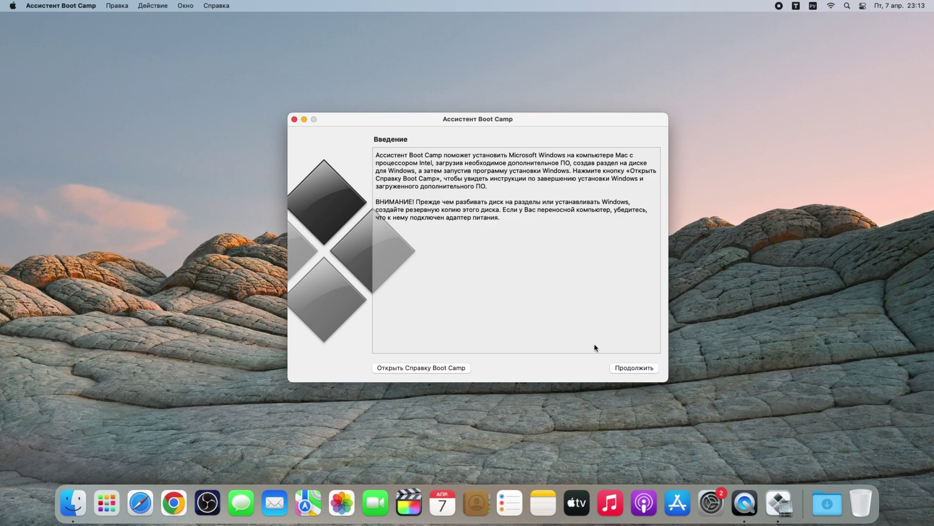
left_click(634, 371)
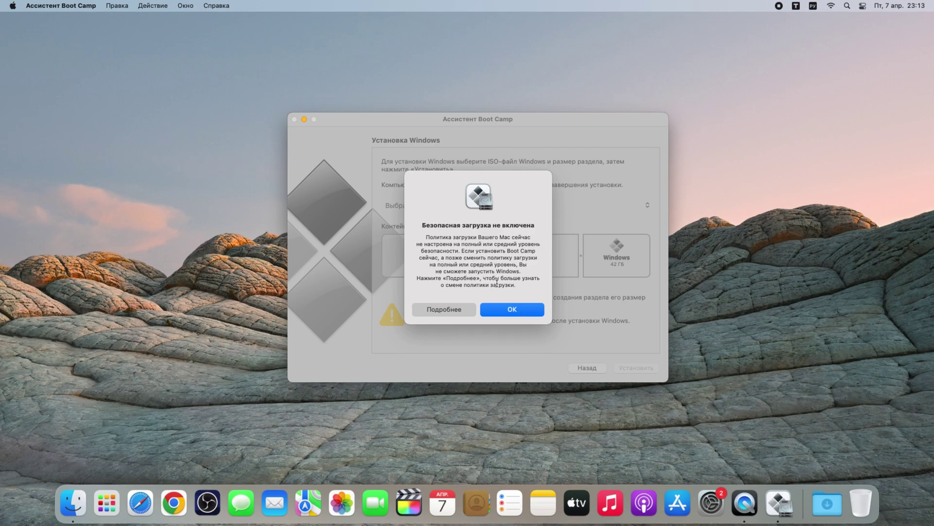
left_click(499, 310)
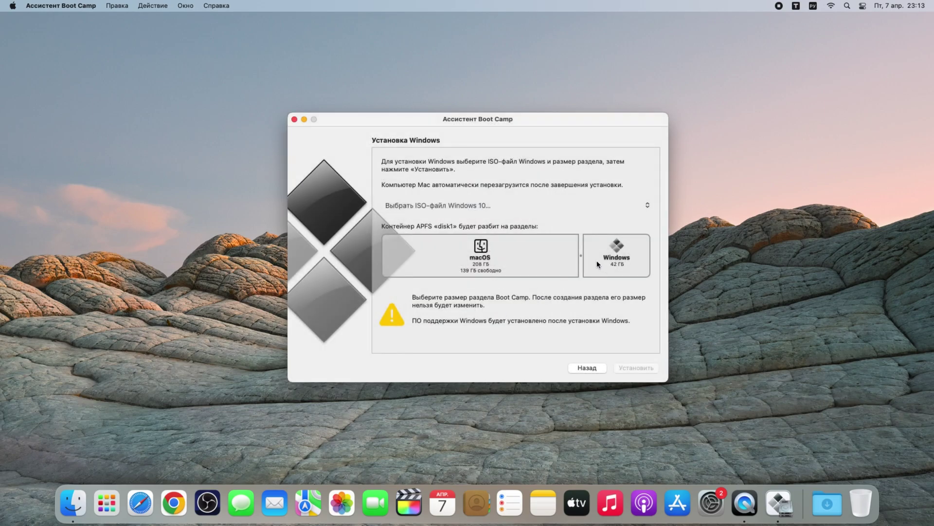
left_click_drag(582, 259, 604, 267)
Select the 10_K.iso disk image and start partitioning and installing Windows
left_click(648, 209)
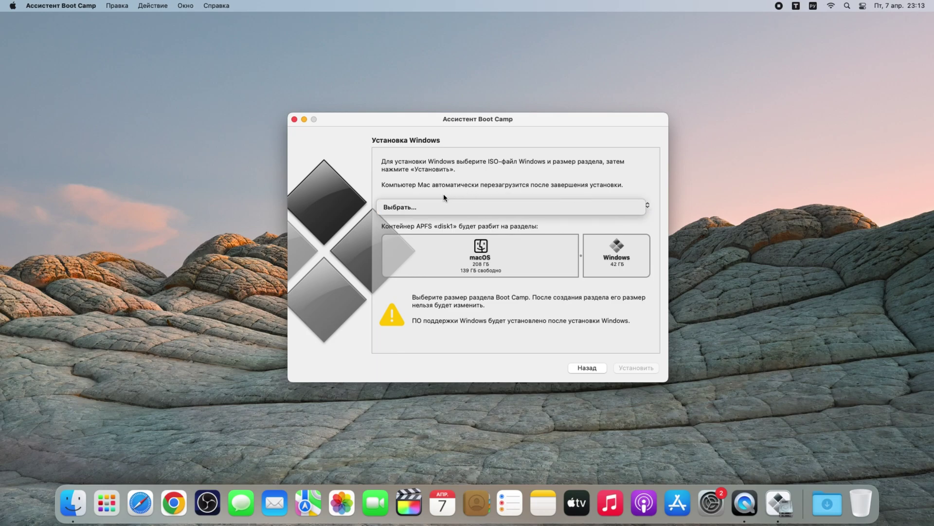
left_click(432, 207)
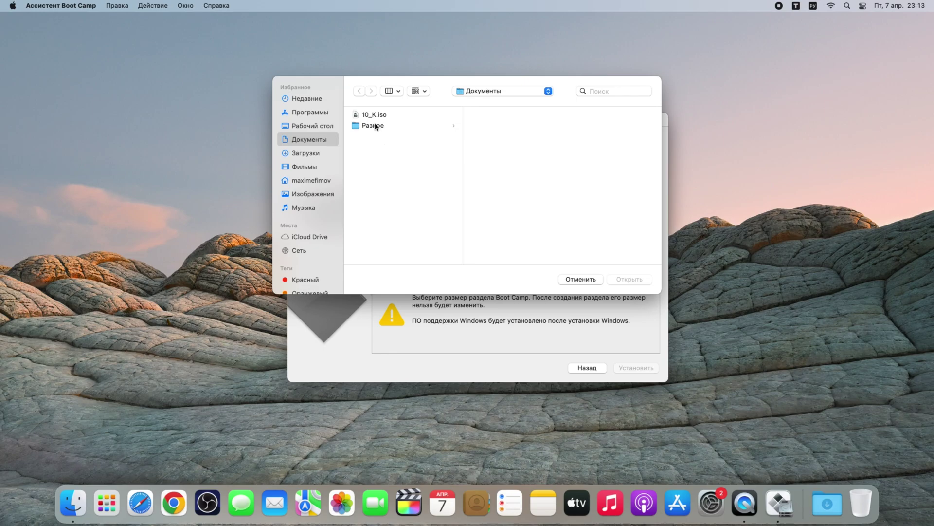
left_click(376, 115)
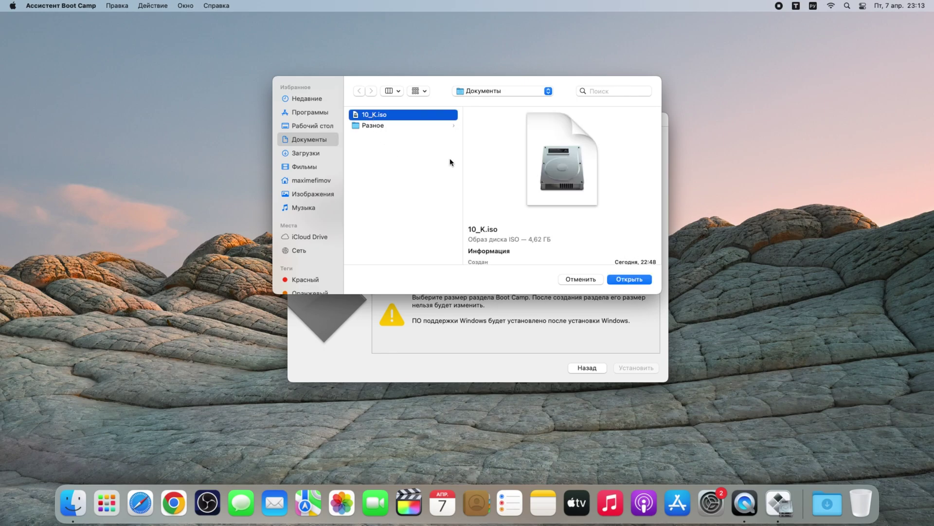
left_click(625, 281)
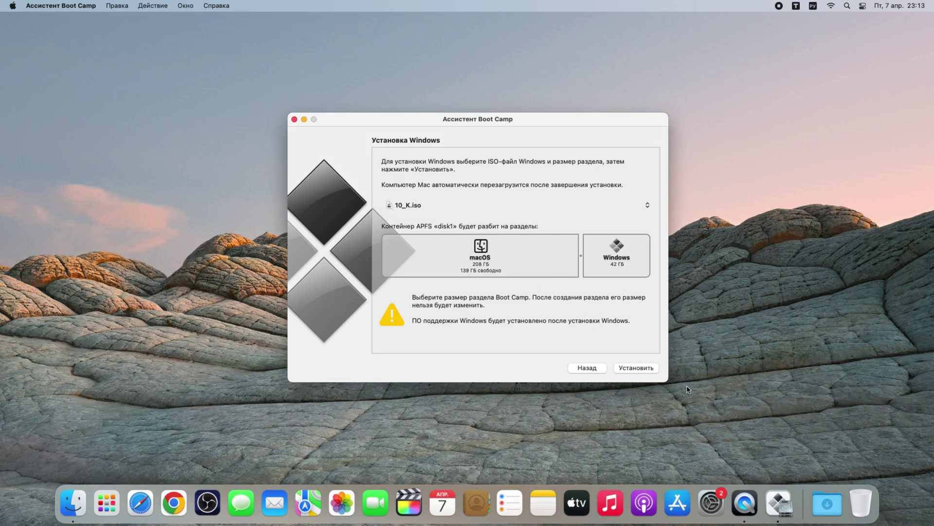
left_click(644, 372)
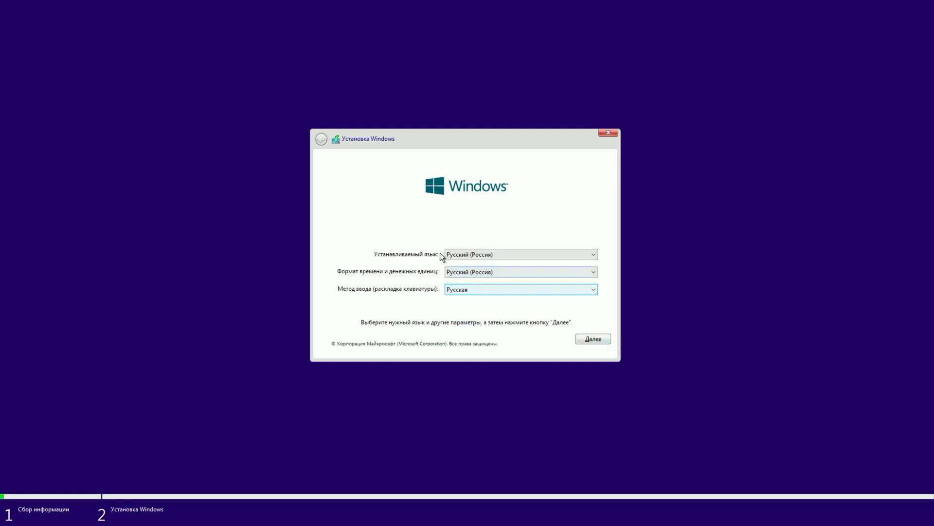
Accept Russian settings, skip the product key, choose Windows 10 Домашняя and accept the licence
left_click(606, 341)
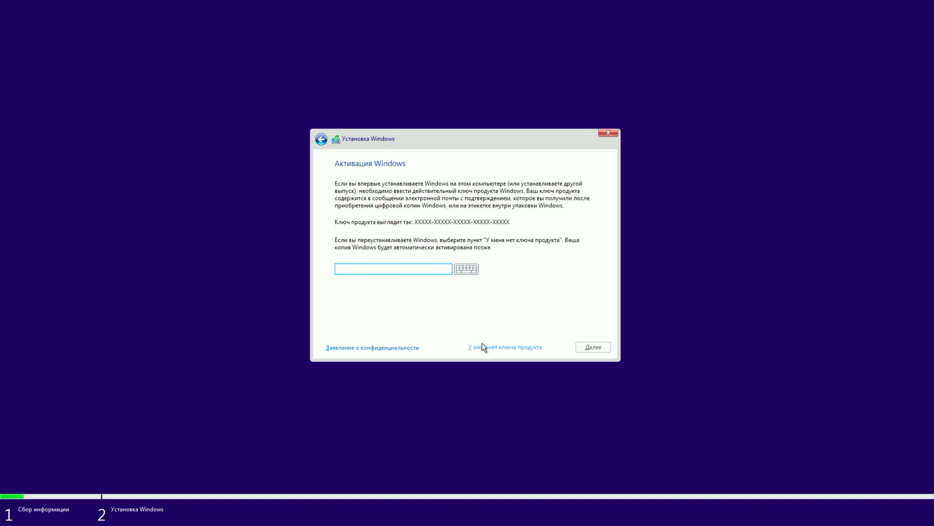
left_click(485, 346)
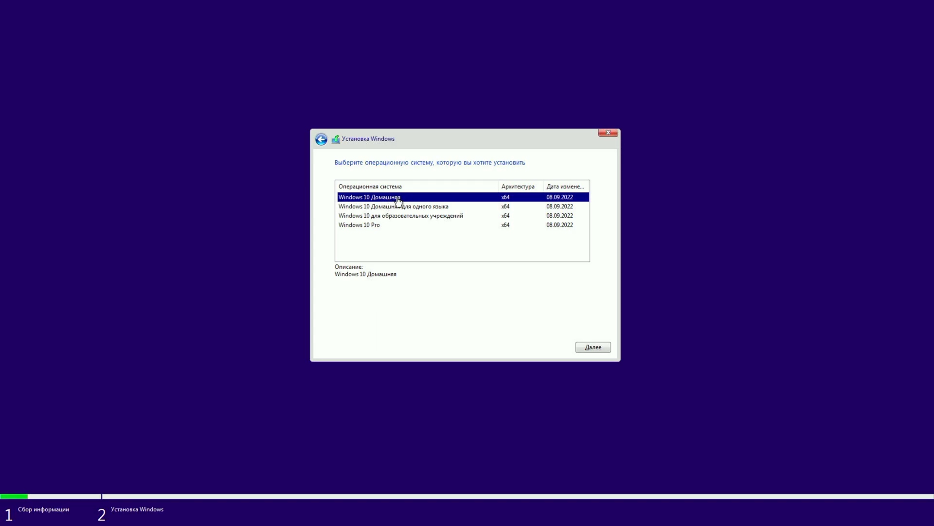
left_click(586, 347)
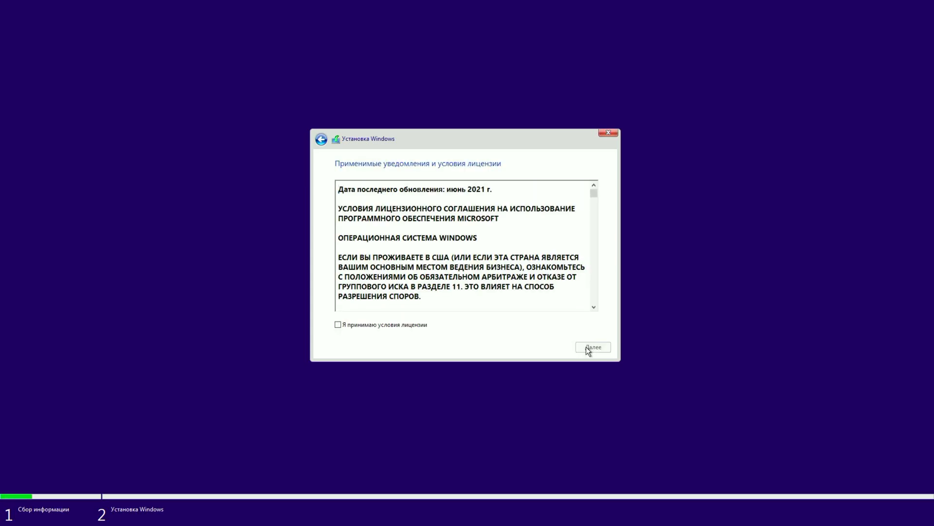
left_click(378, 326)
left_click(584, 347)
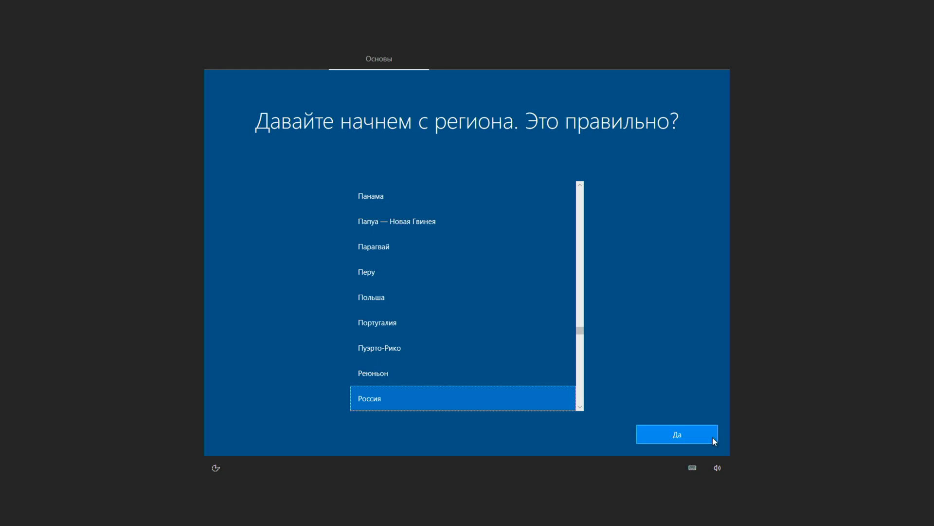
Confirm region Россия and the Русская keyboard layout without adding a second layout
left_click(694, 435)
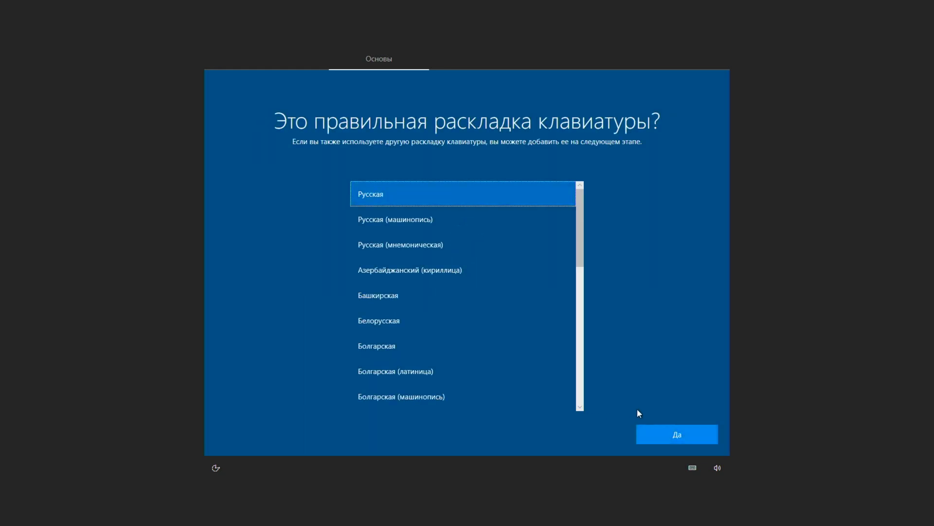
left_click(685, 431)
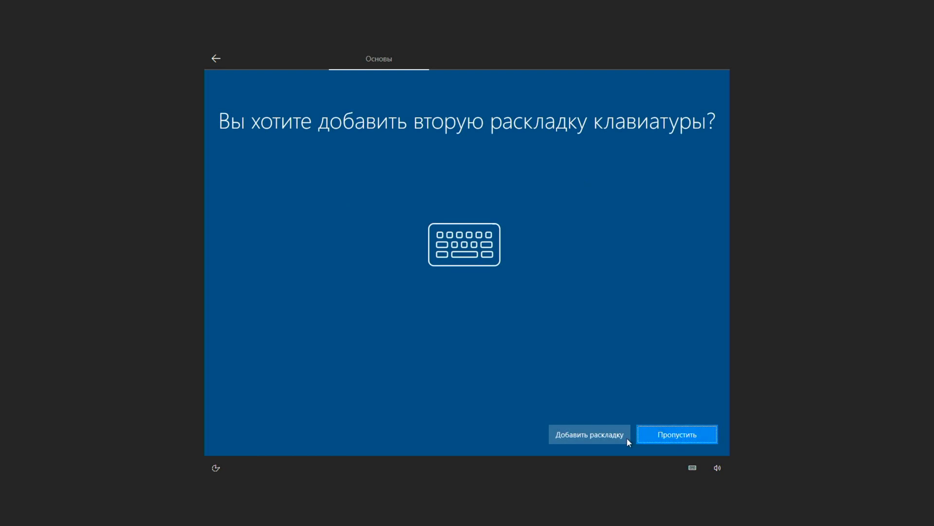
left_click(672, 434)
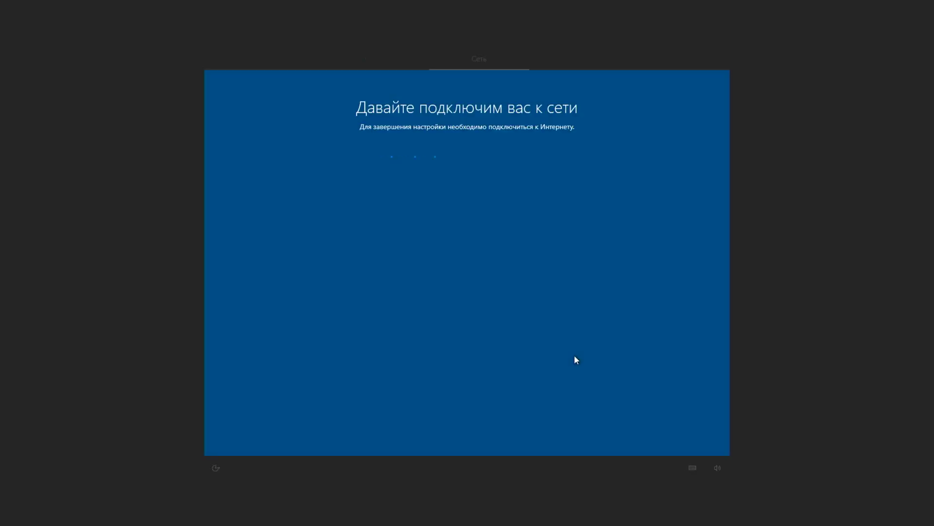
Connect to the AM Wi-Fi network using its network key
left_click(545, 243)
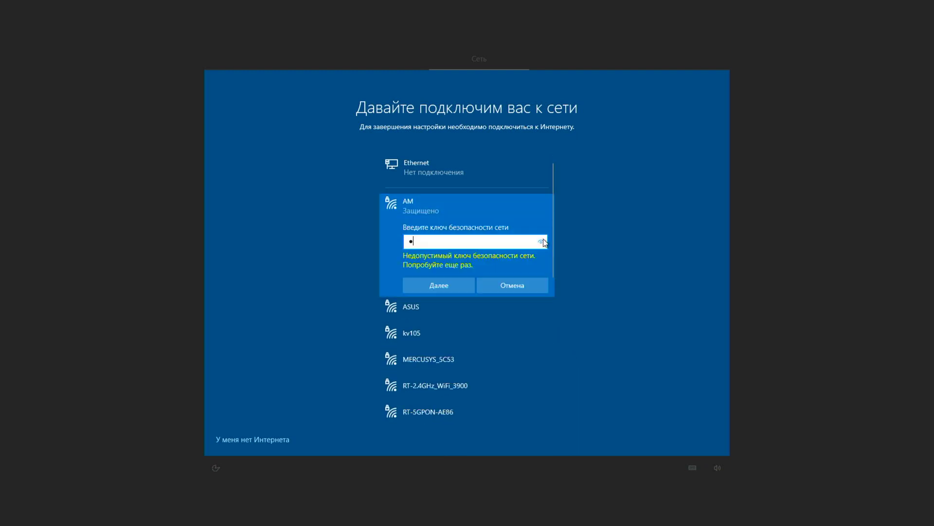
type("•••")
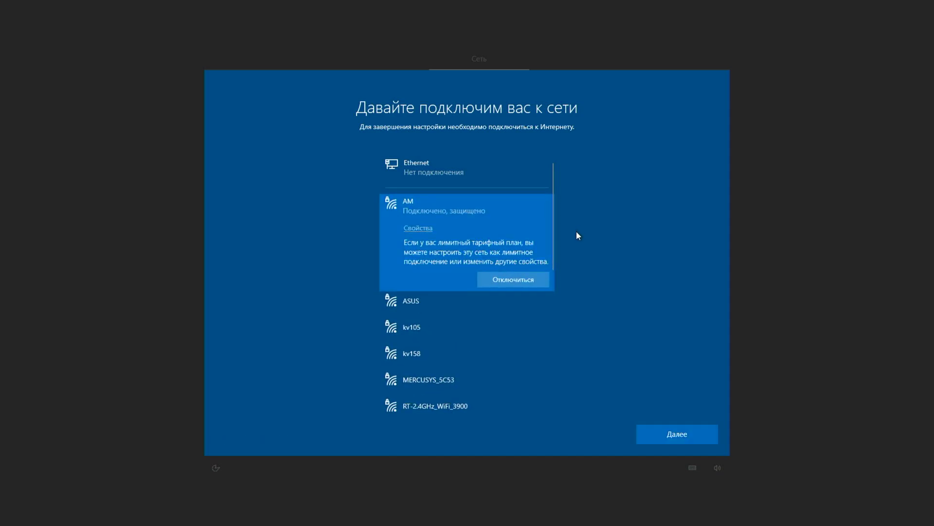
left_click(677, 436)
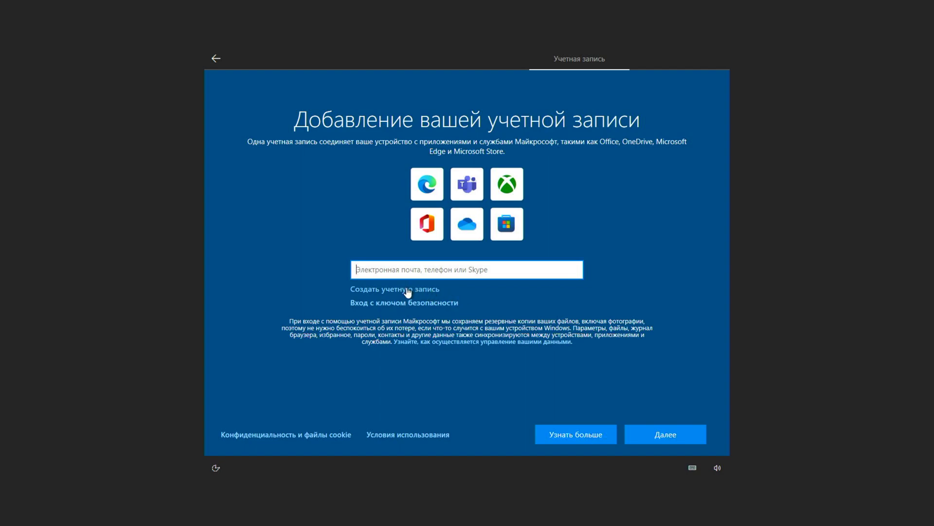
Enter the account name and set up a sign-in PIN for the new account
type("na")
left_click(676, 435)
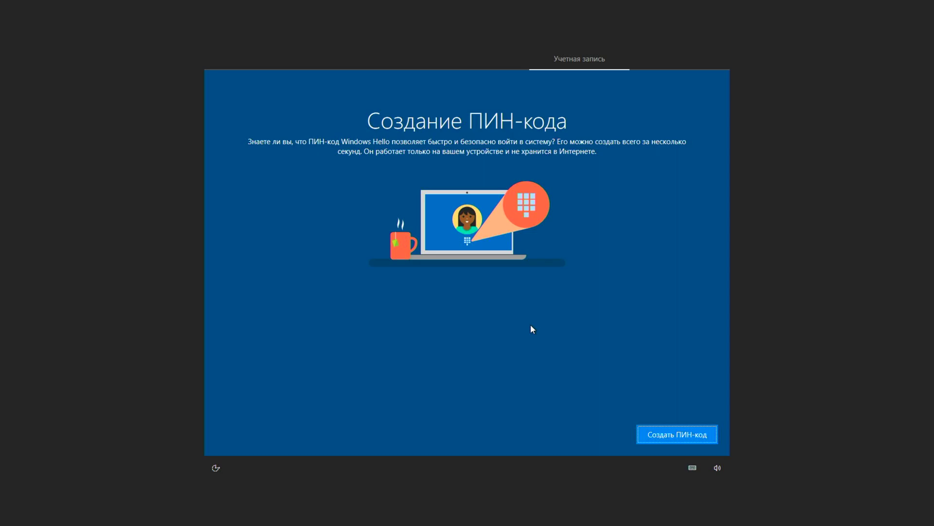
left_click(693, 434)
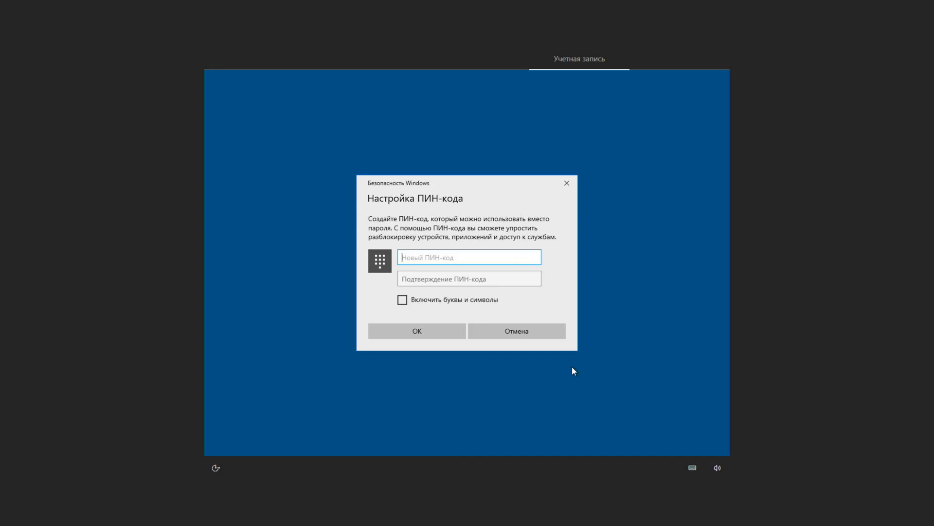
type("1234")
left_click(429, 277)
type("1234")
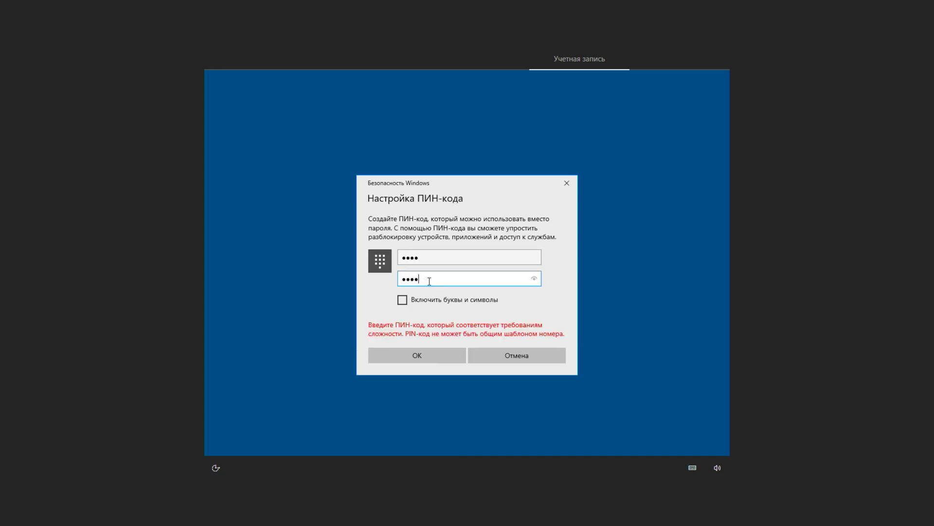
left_click(429, 354)
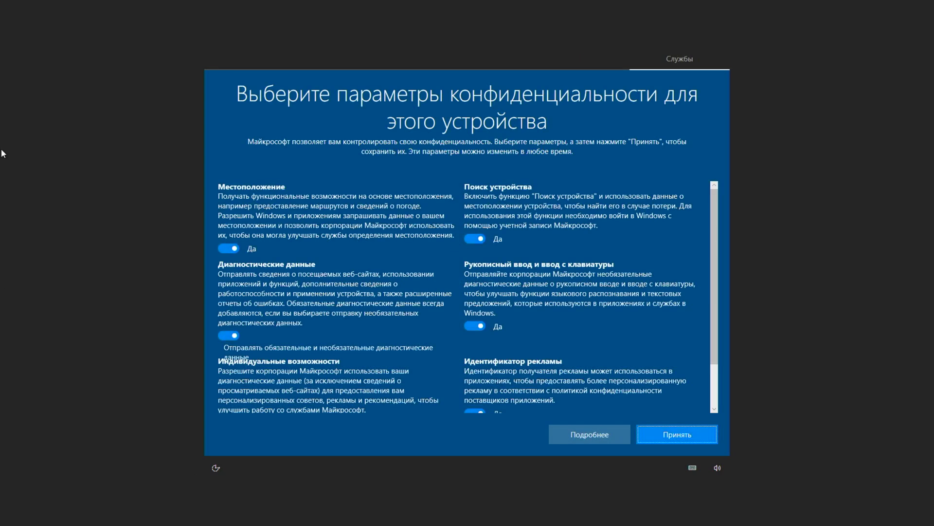
Turn off location, optional diagnostics, device finding, handwriting data and advertising ID, then skip the remaining pages
left_click(229, 248)
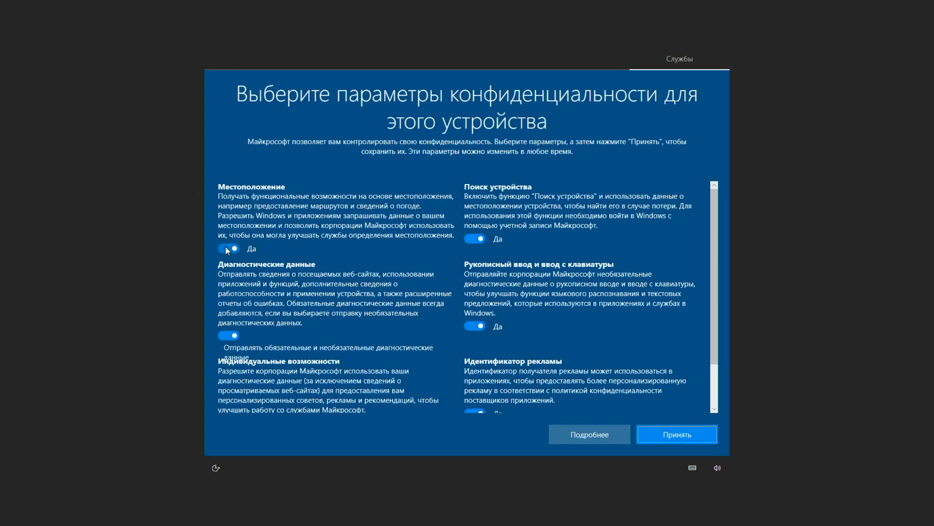
left_click(233, 330)
left_click(476, 238)
left_click(482, 305)
left_click(477, 376)
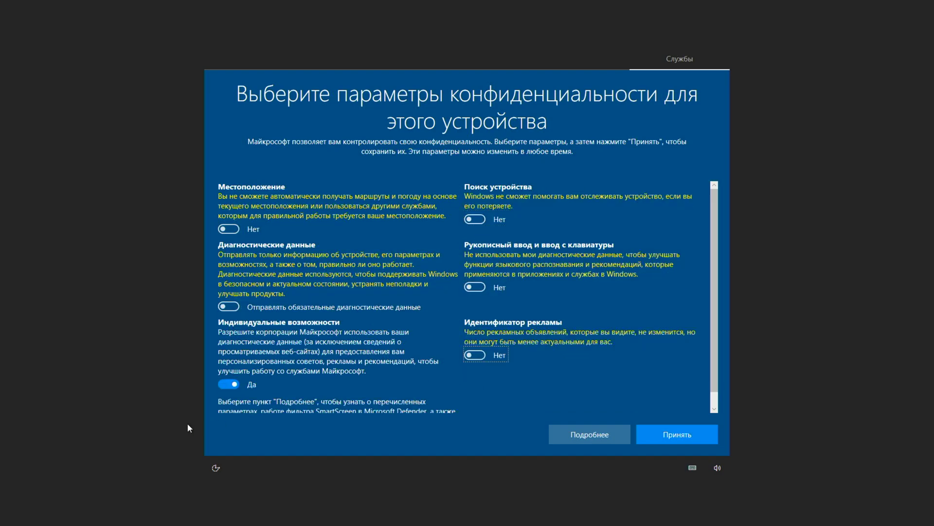
left_click(667, 433)
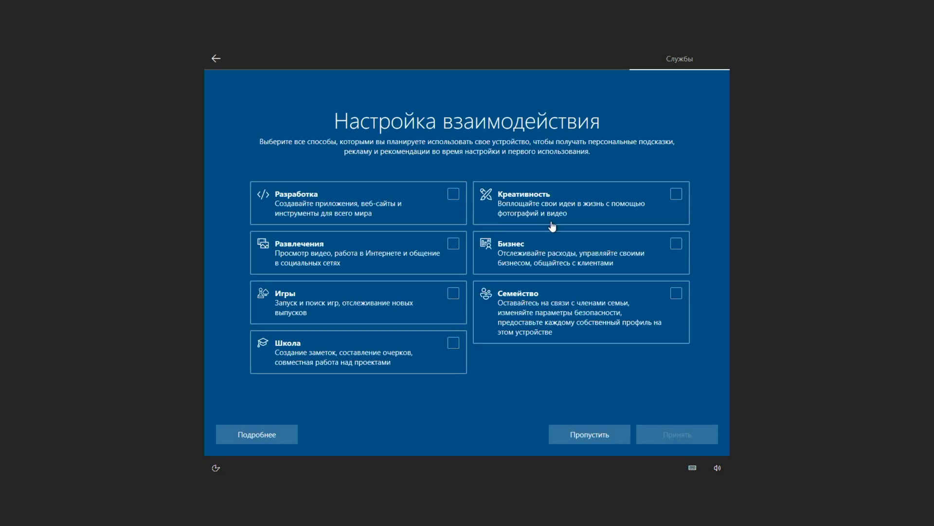
left_click(592, 433)
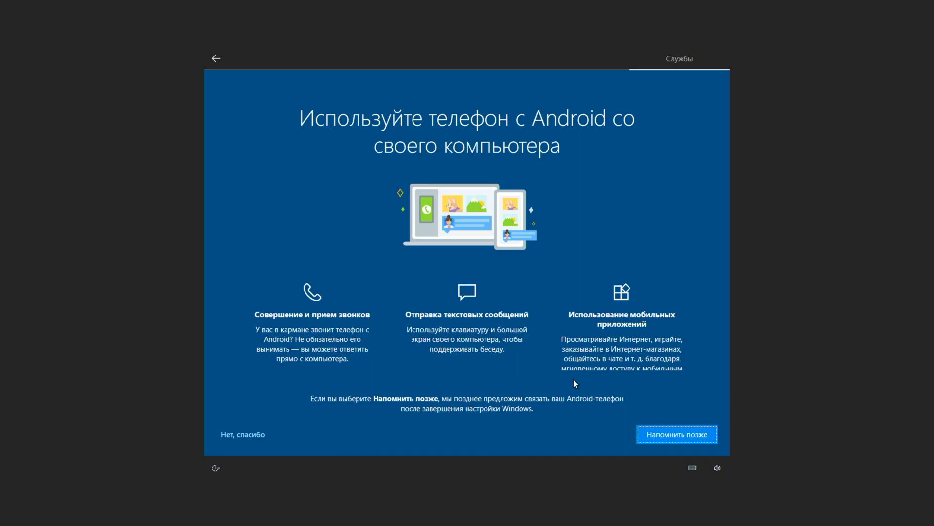
left_click(246, 437)
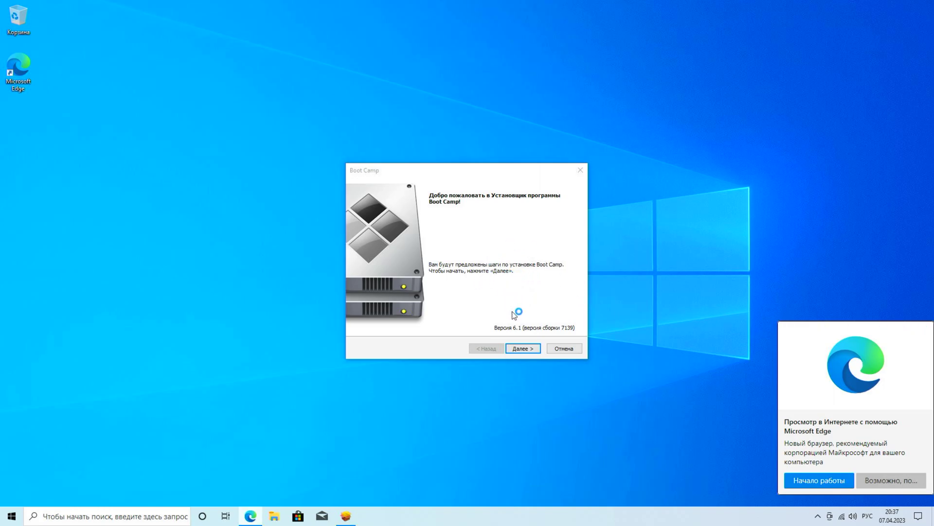
Accept the Boot Camp licence agreement and install the Boot Camp drivers
left_click(524, 349)
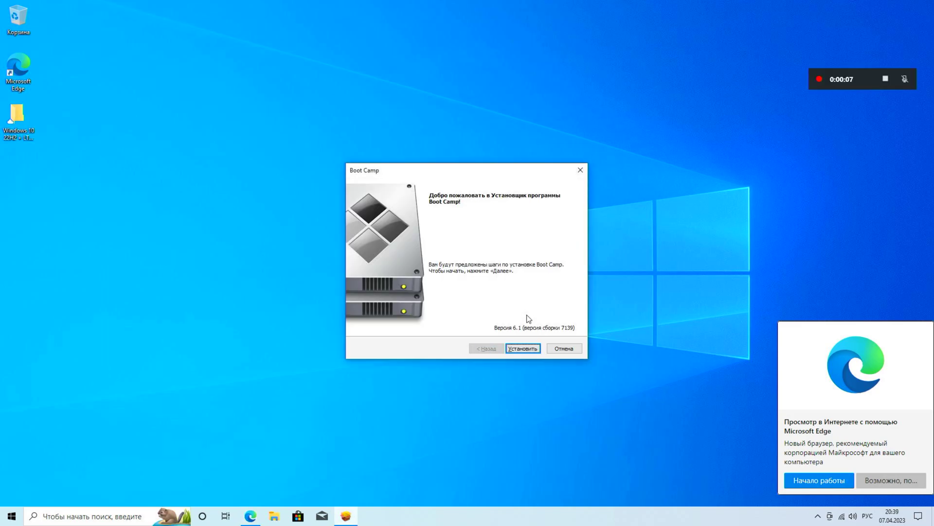
left_click(525, 349)
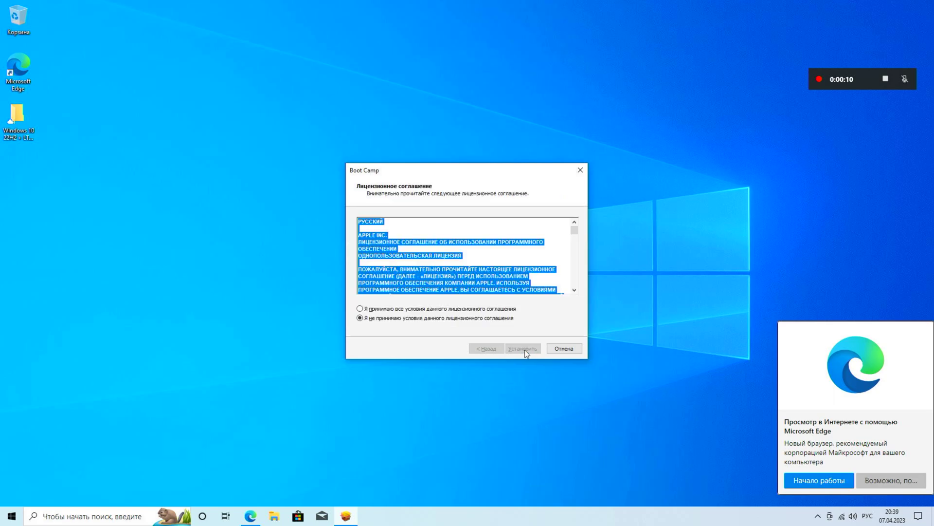
left_click(474, 309)
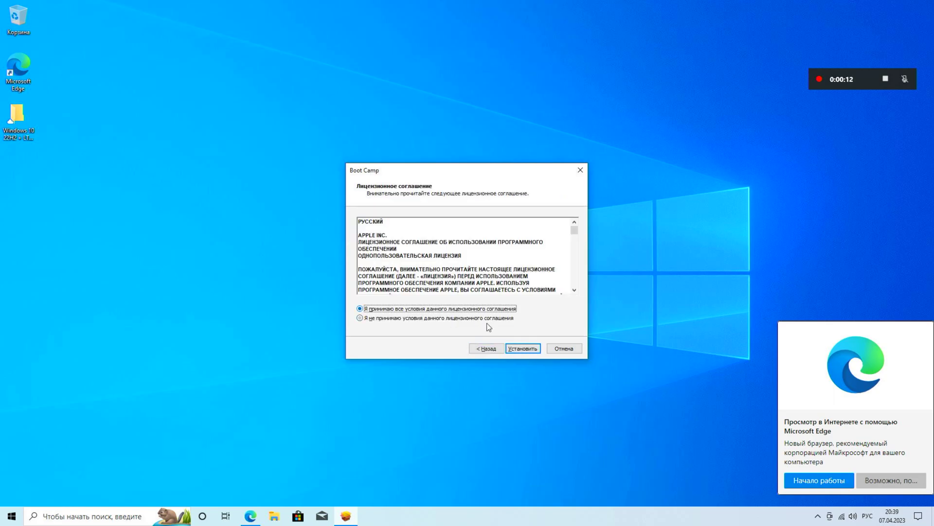
left_click(523, 347)
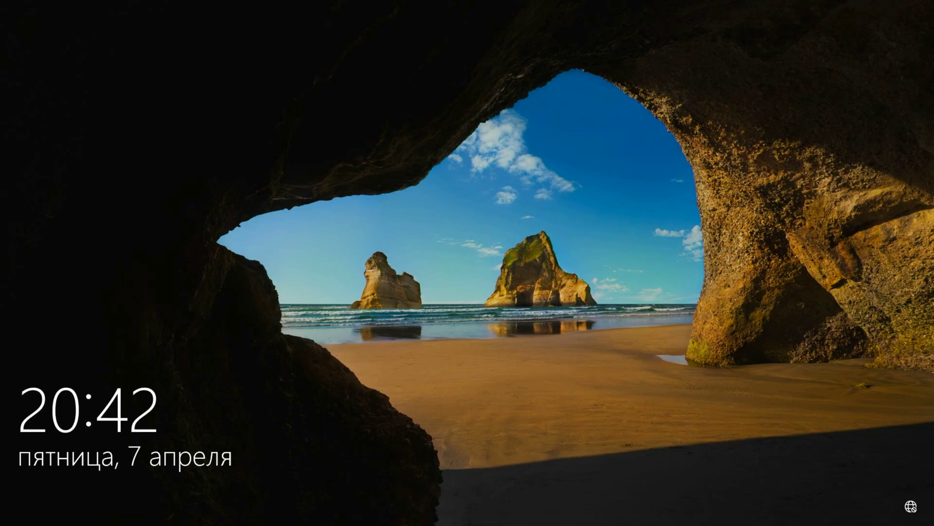
Sign back in to Windows with the account PIN
left_click(696, 375)
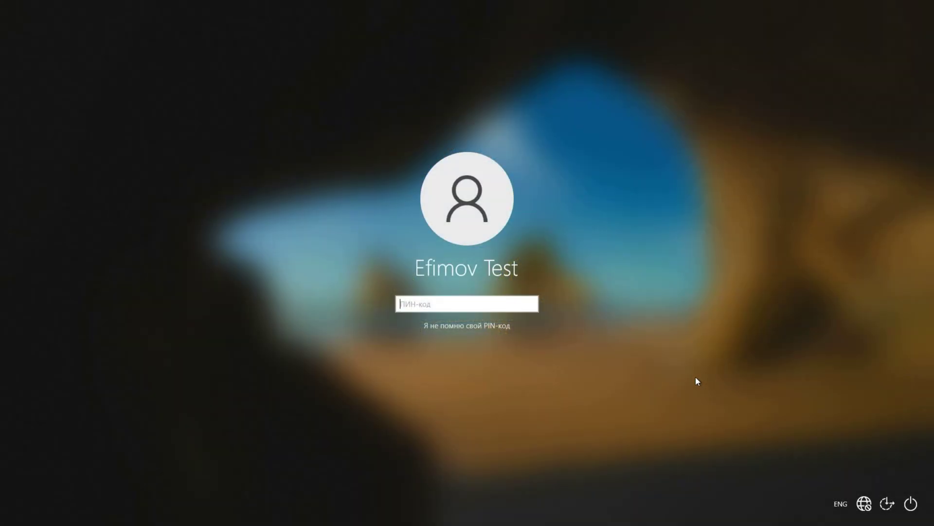
type("1234")
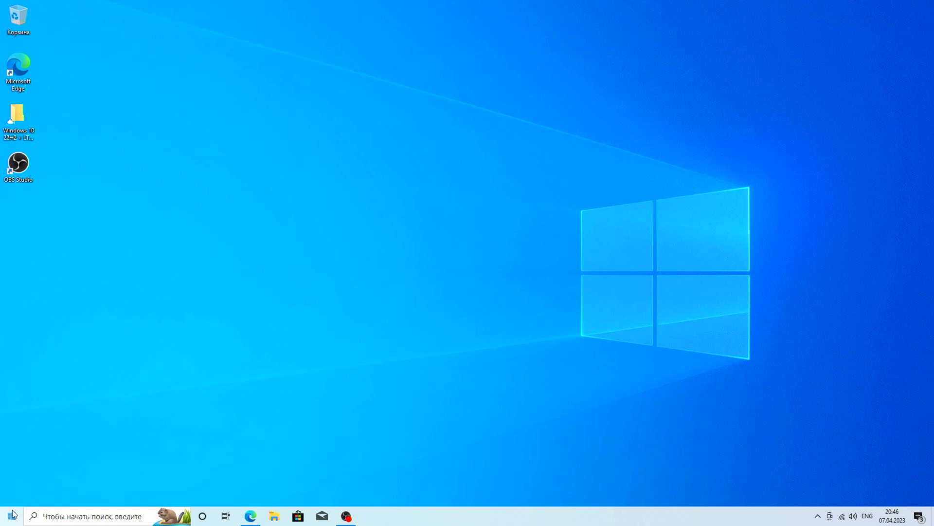
Install Boot Camp updates 6.1.13 and 6.1.14 through Apple Software Update, approving the UAC prompt
left_click(11, 515)
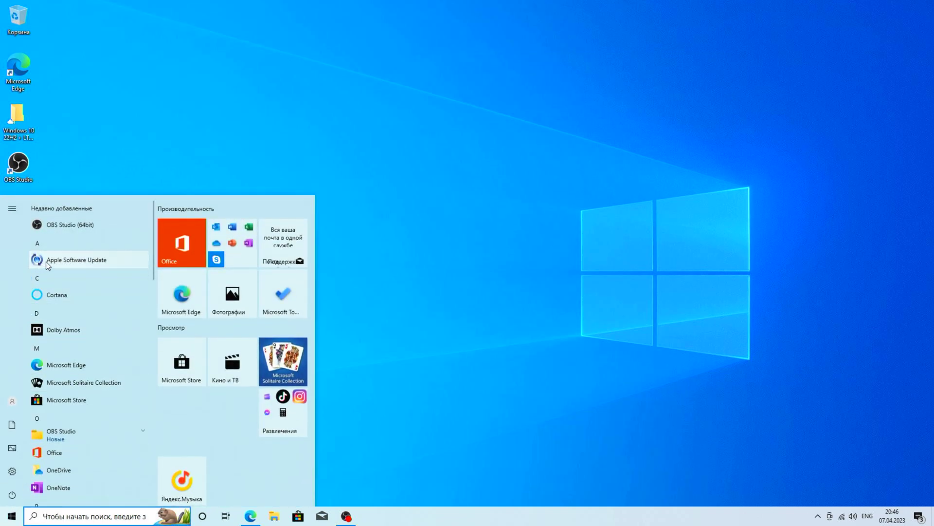
left_click(91, 261)
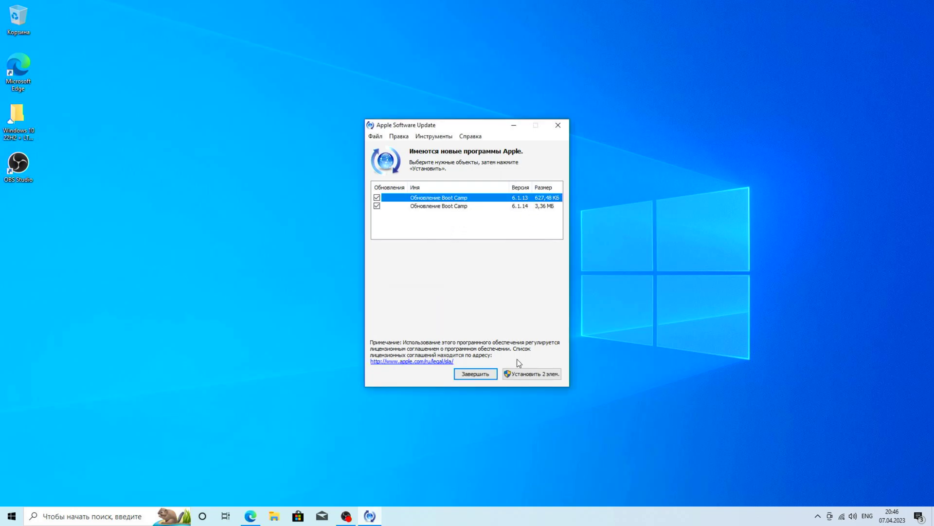
left_click(525, 376)
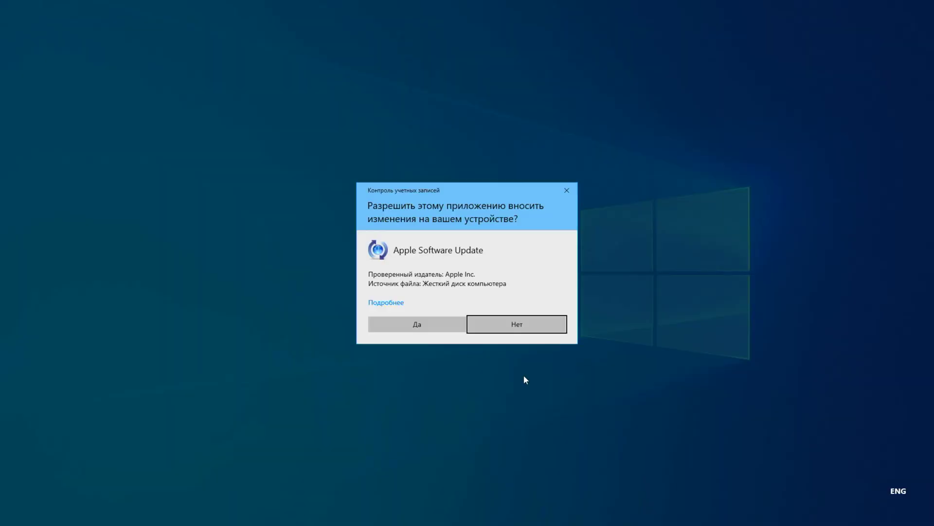
left_click(413, 324)
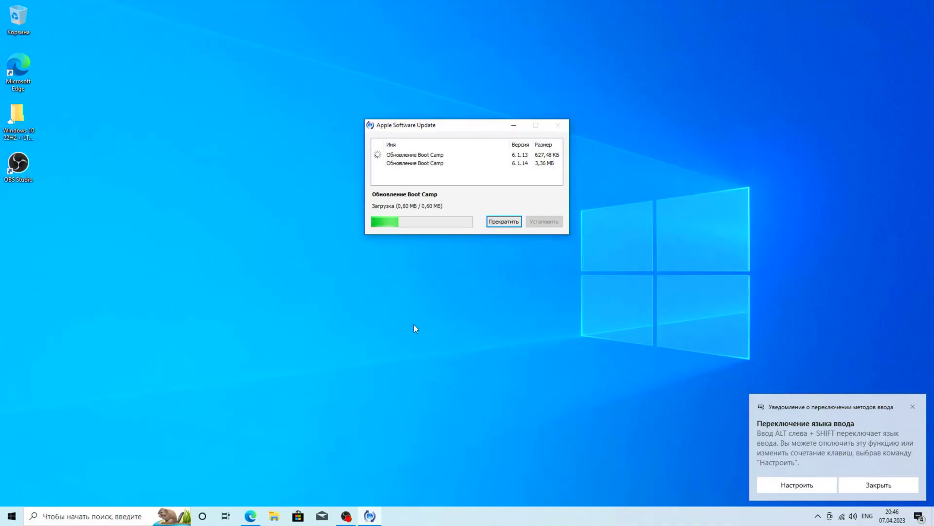
left_click(911, 408)
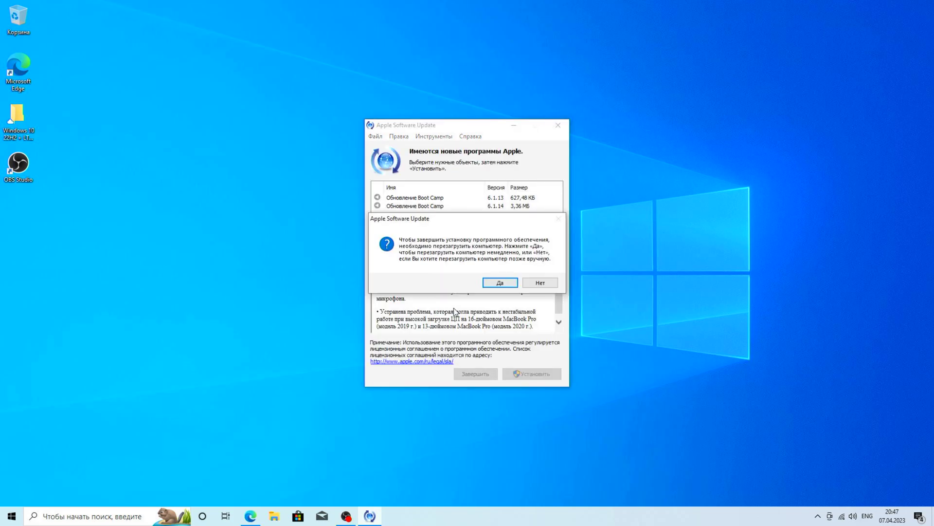
Confirm the Apple Software Update restart (Да) and sign back into Windows with the account PIN
left_click(503, 283)
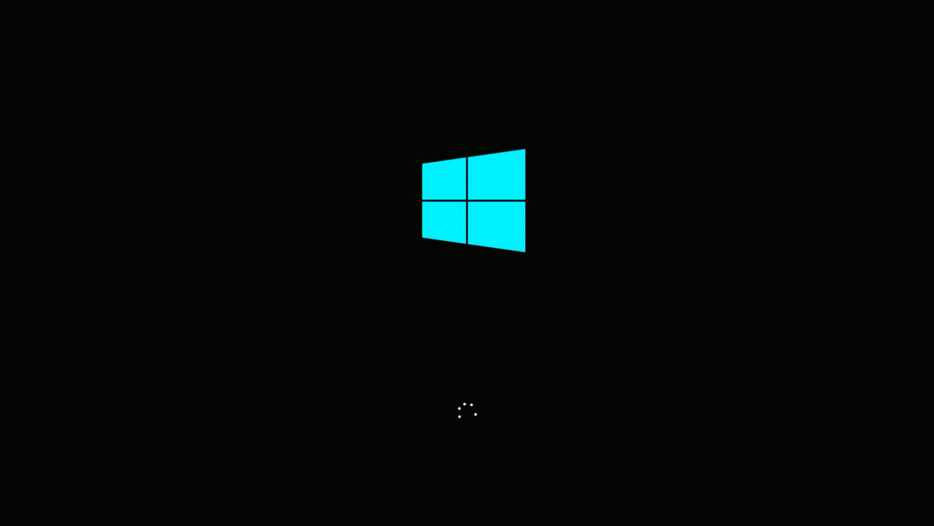
type("1")
key("Return")
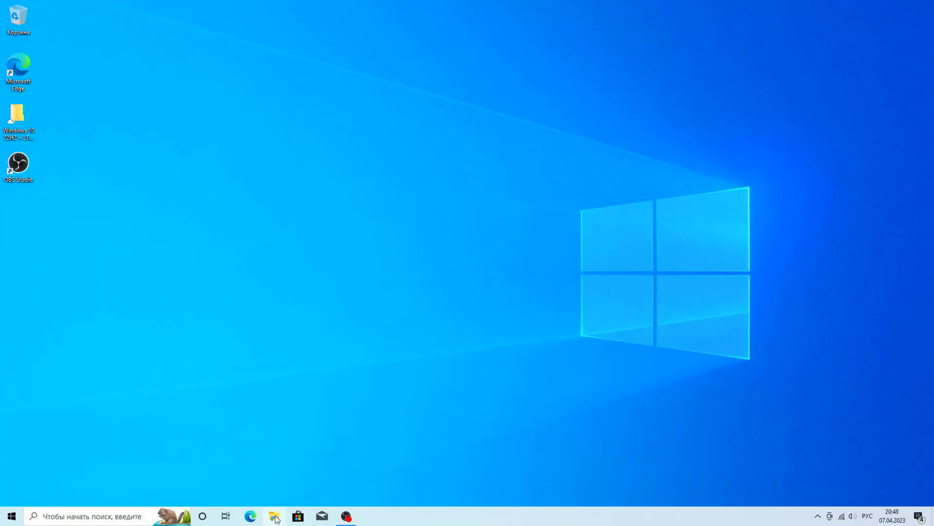
Open Device Manager, confirm Видеоадаптеры lists Intel(R) UHD Graphics 630, then close it
left_click(18, 519)
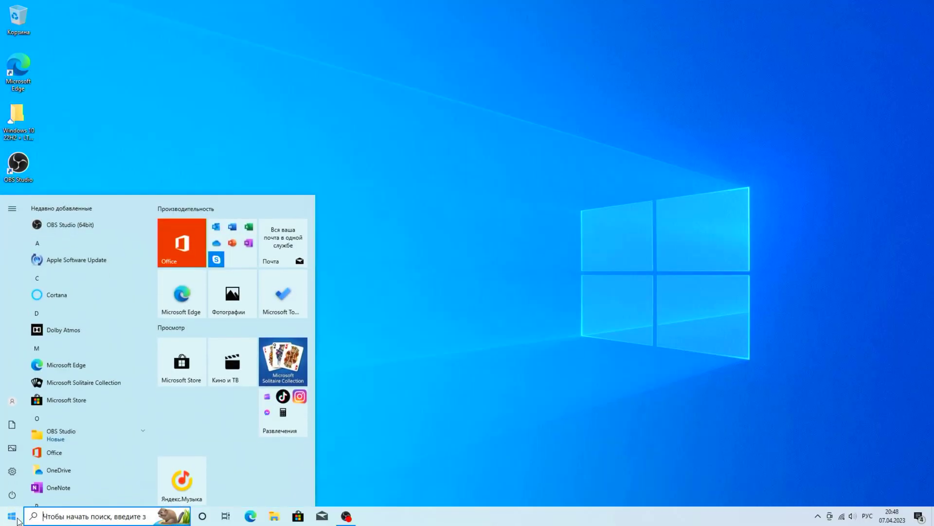
right_click(18, 520)
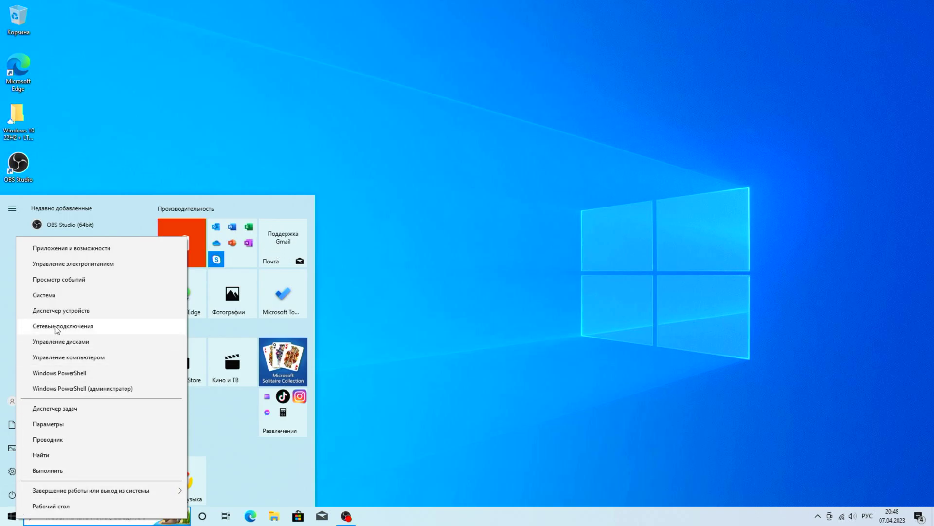
left_click(58, 312)
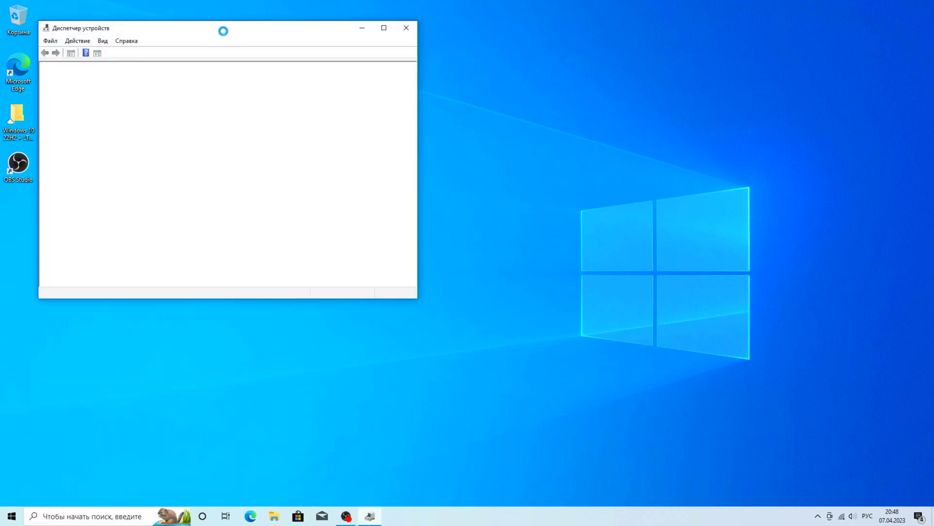
left_click_drag(226, 31, 441, 119)
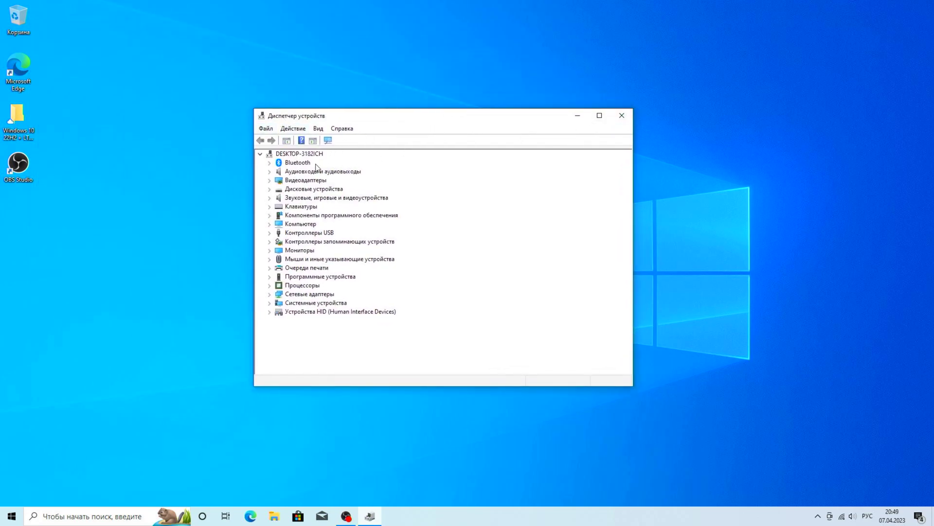
left_click(270, 180)
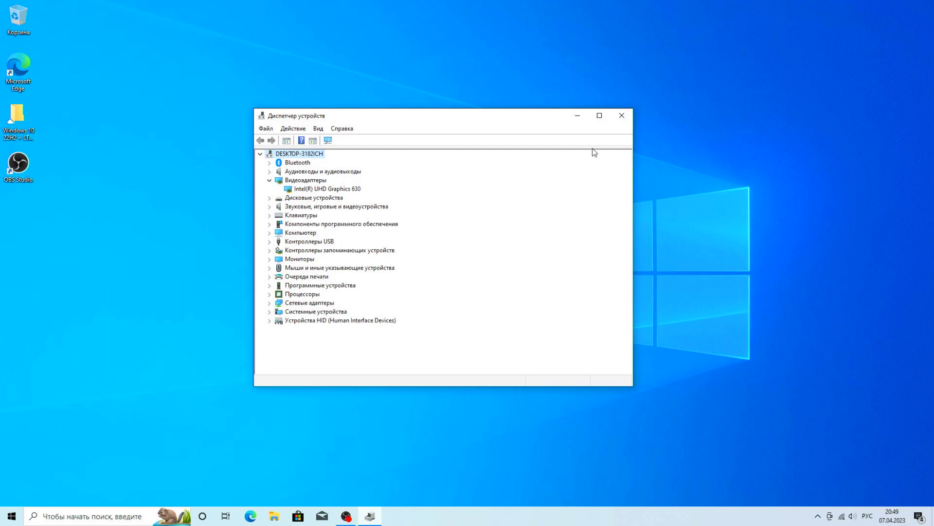
left_click(622, 115)
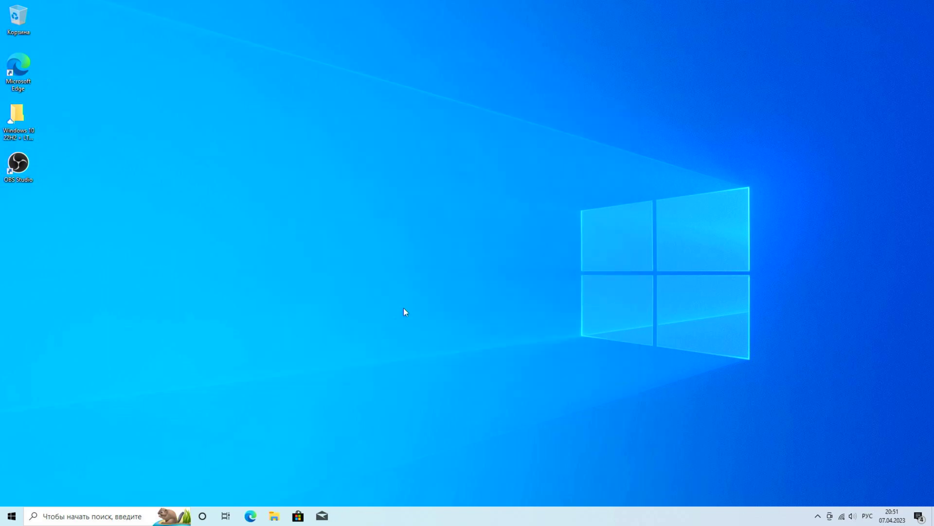
Restart Windows with Перезагрузка from the Start power menu to reach the Mac startup disk chooser
left_click(15, 517)
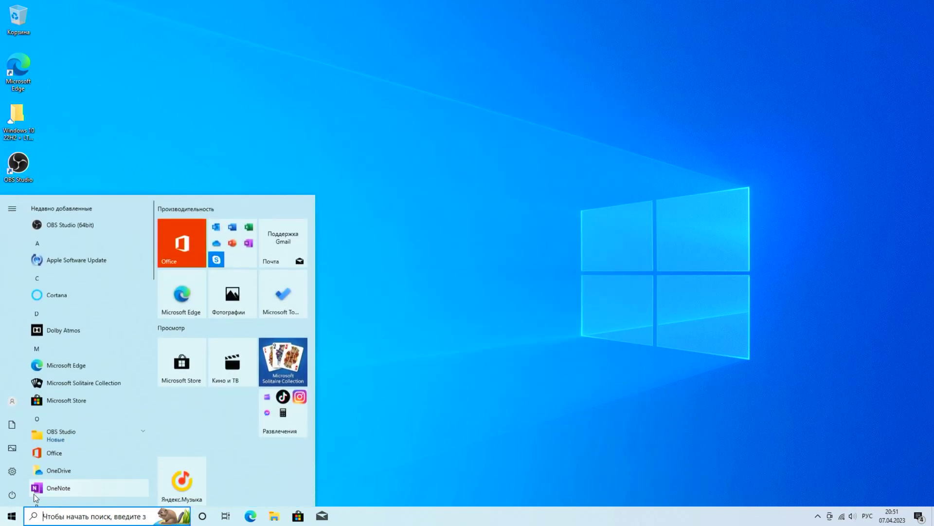
left_click(12, 495)
left_click(32, 471)
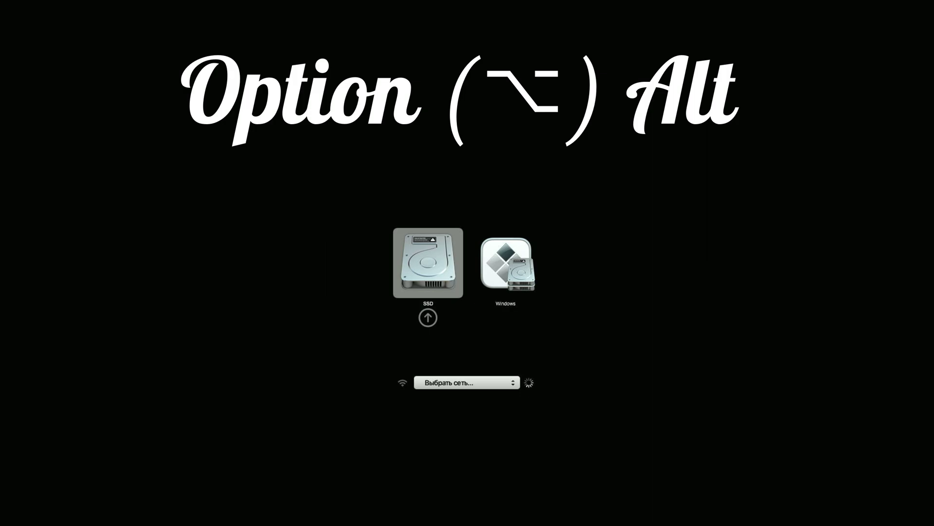
Select the SSD disk in Startup Manager and boot the Mac into macOS
key("Right")
key("Left")
key("Right")
key("Left")
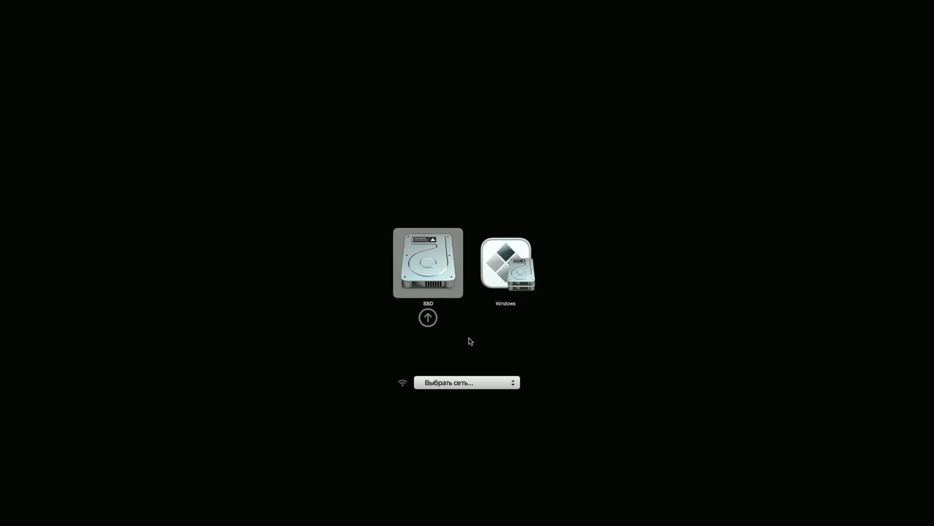
key("Return")
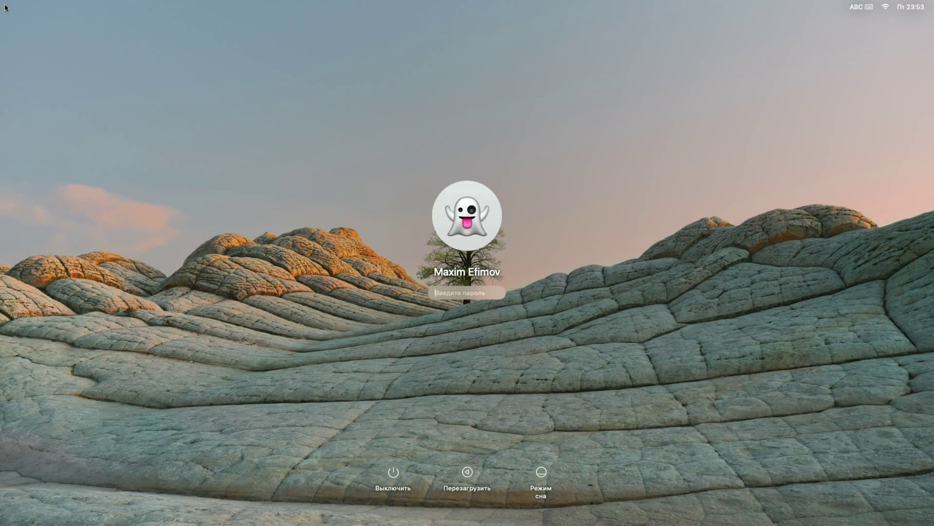
Log into macOS with the account password and launch Ассистент Boot Camp from Launchpad's Другие folder
type("••••")
key("Return")
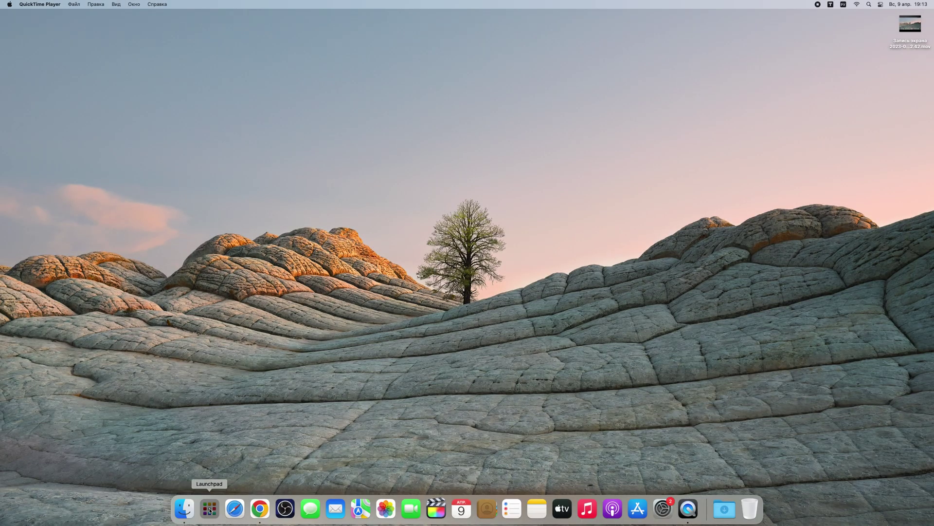
left_click(209, 508)
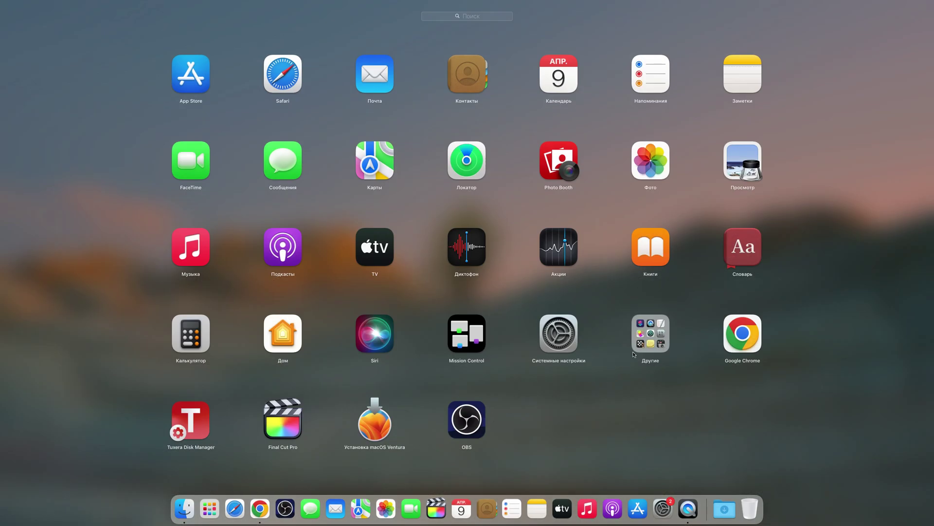
left_click(647, 343)
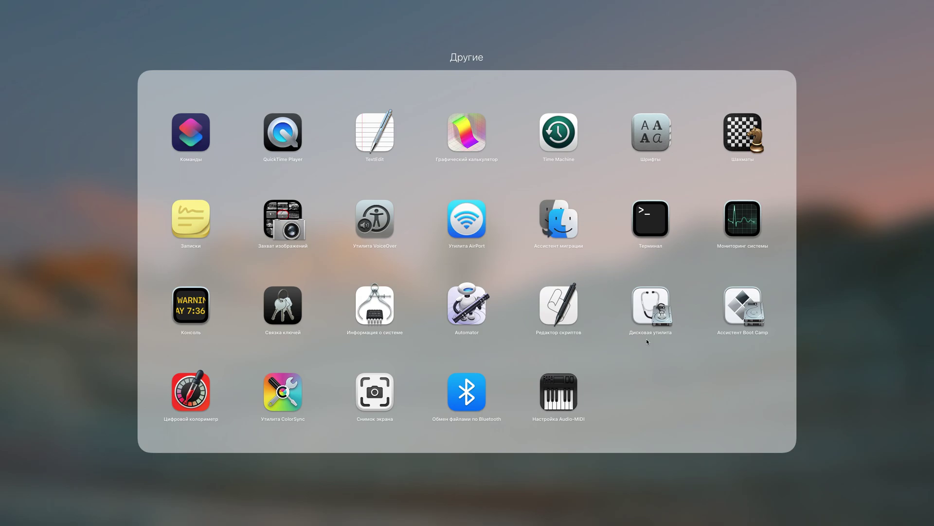
left_click(739, 314)
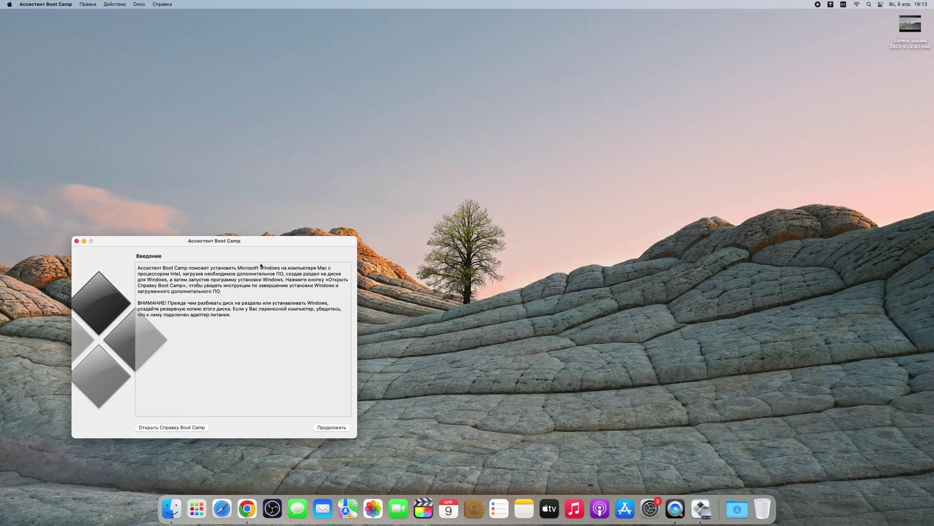
Continue past Введение, choose Восстановить, and authorise the single-volume restore with the admin password
left_click_drag(266, 245, 483, 140)
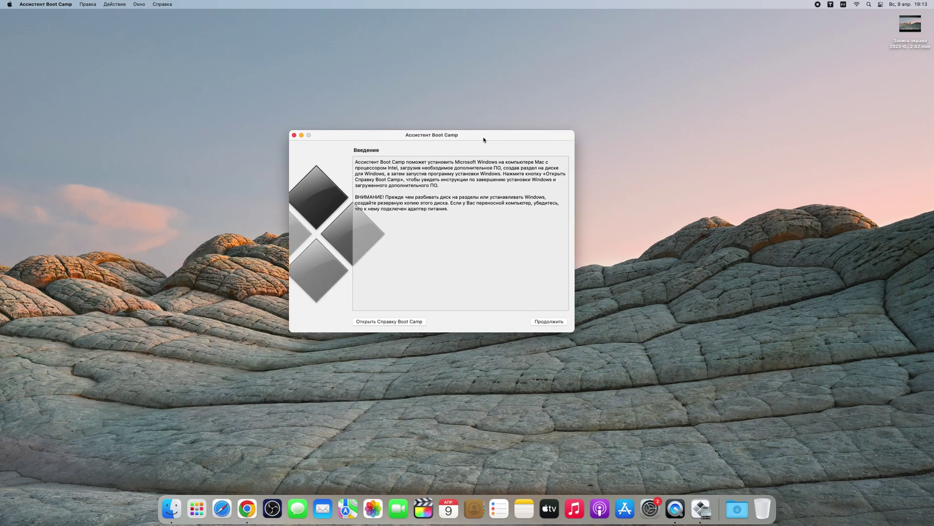
left_click(547, 323)
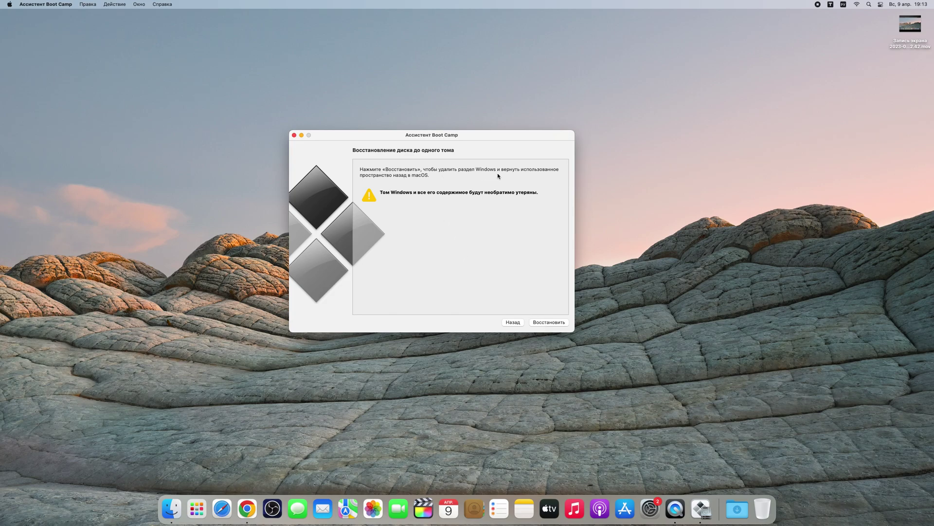
left_click(543, 322)
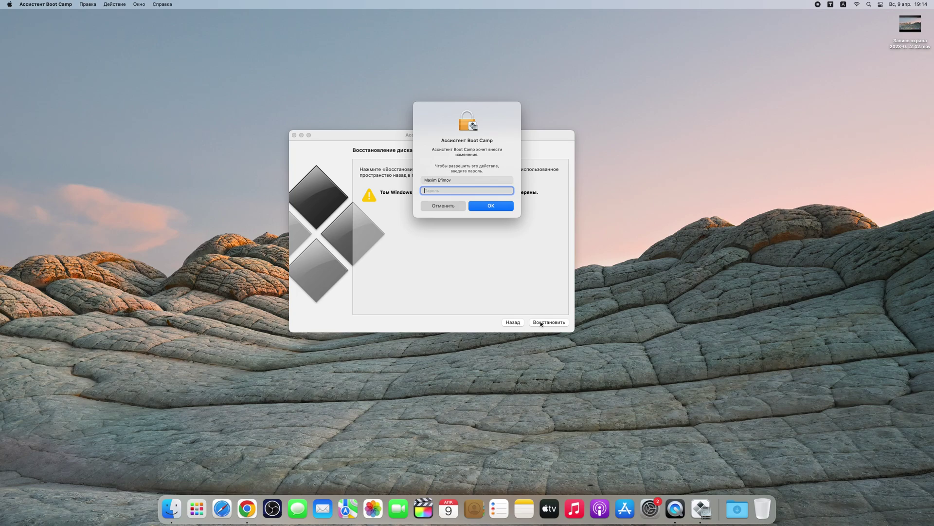
type("•")
left_click(491, 206)
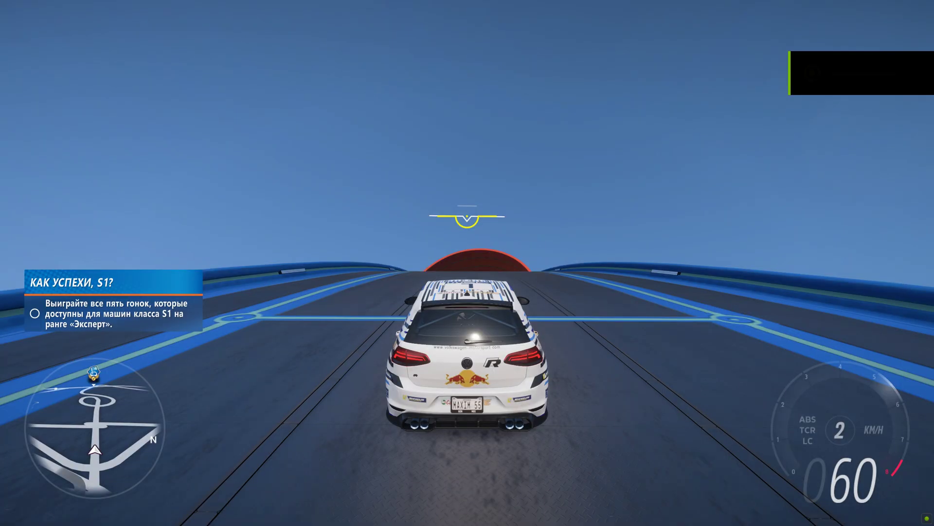
Accelerate the white Golf R along the Hot Wheels track toward the red loop, reaching 191 km/h
key("w")
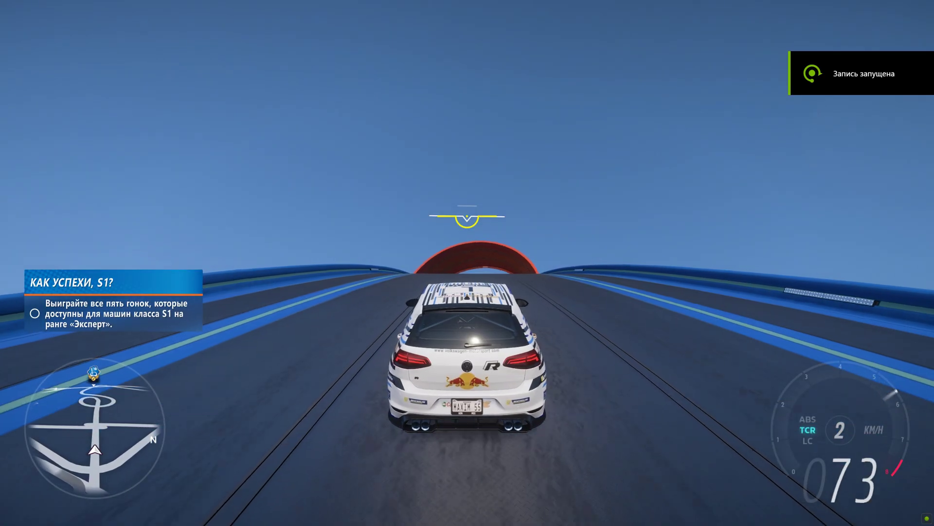
key("w")
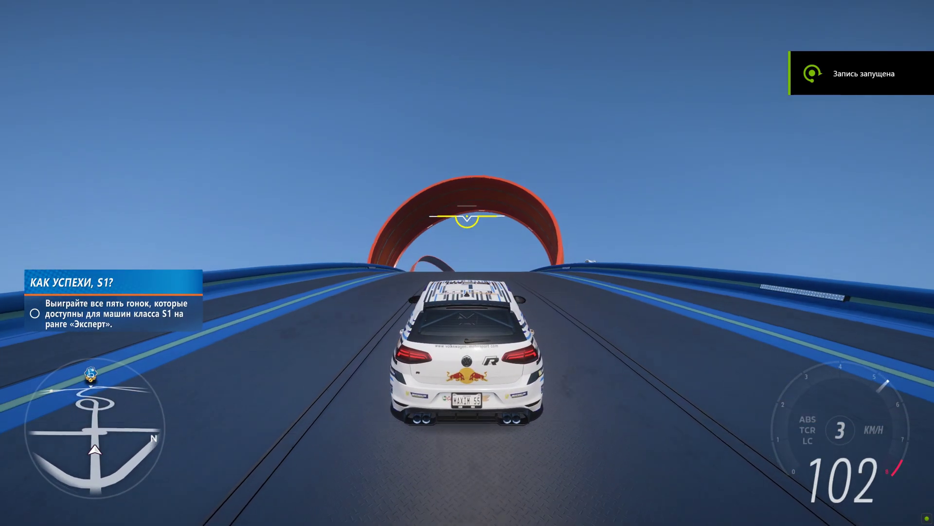
key("w")
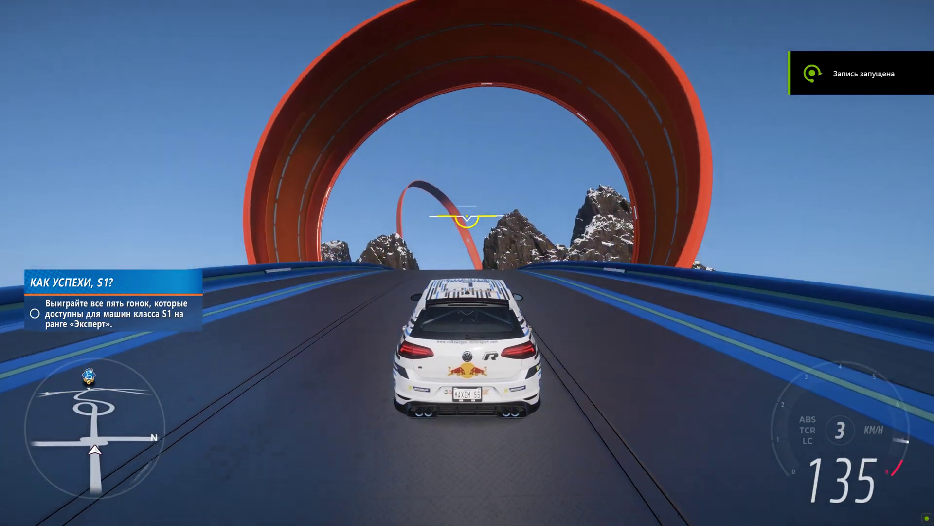
key("w")
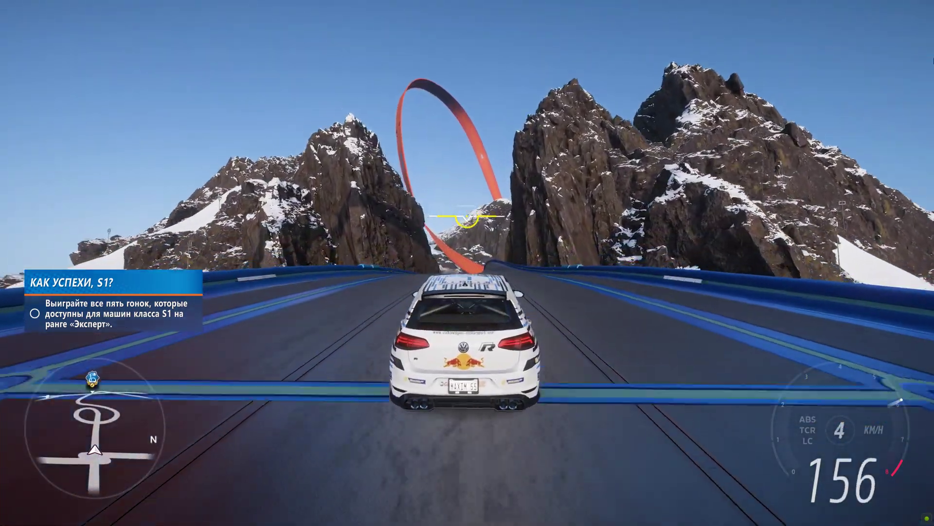
key("w")
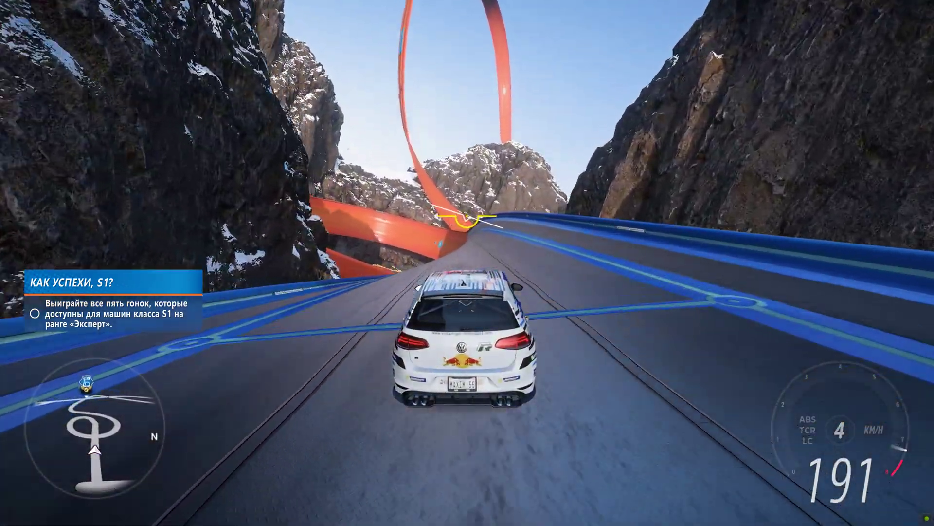